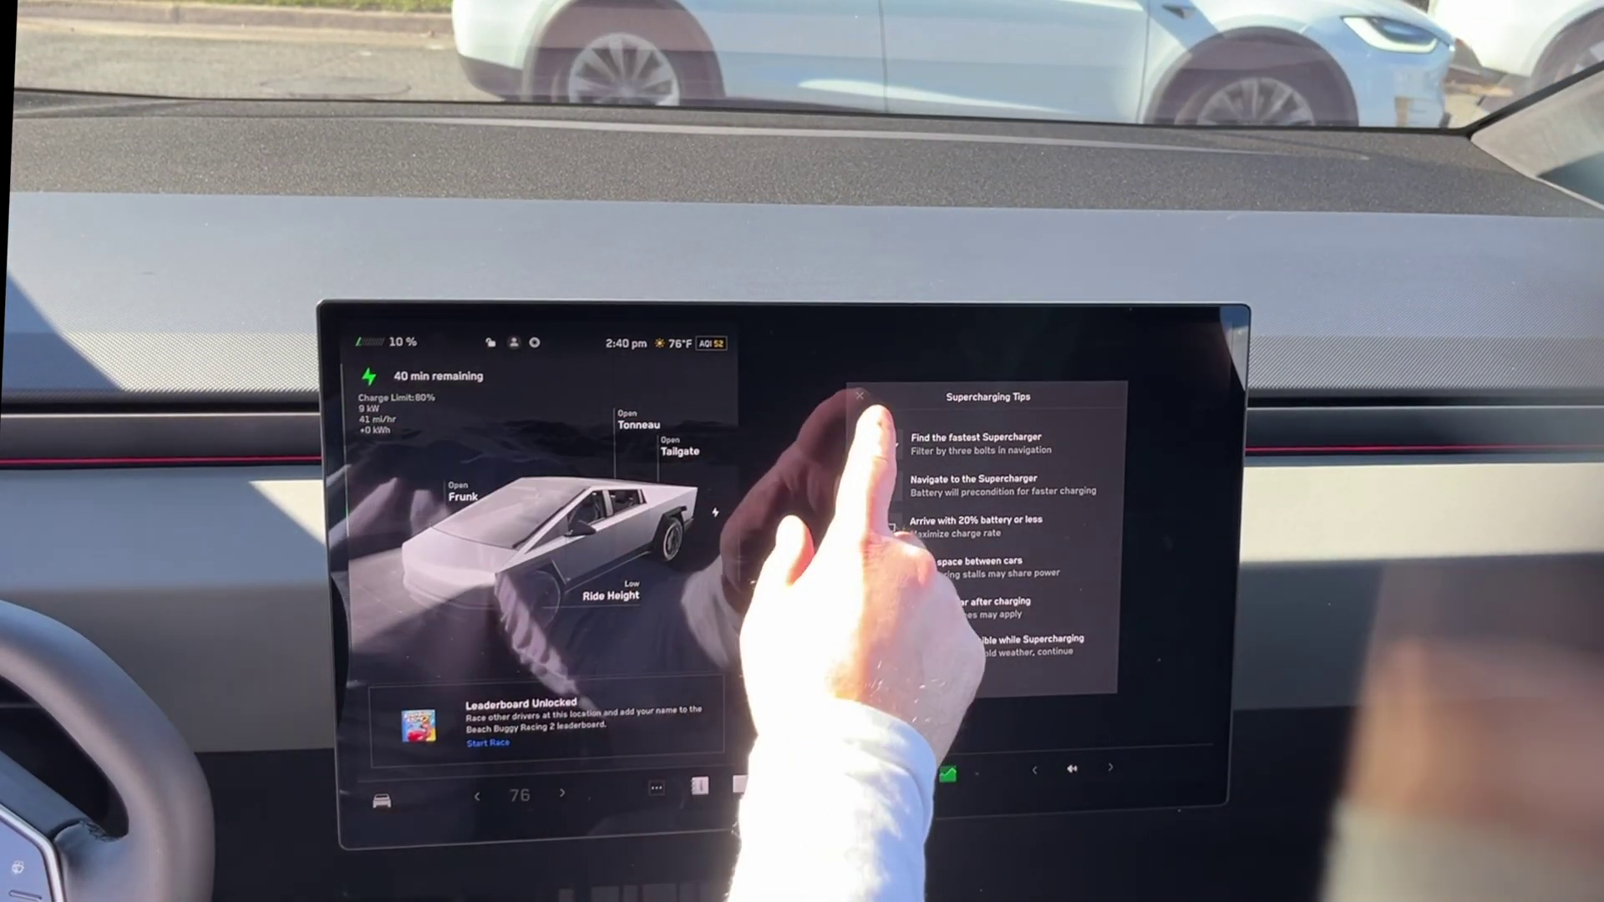
click(864, 401)
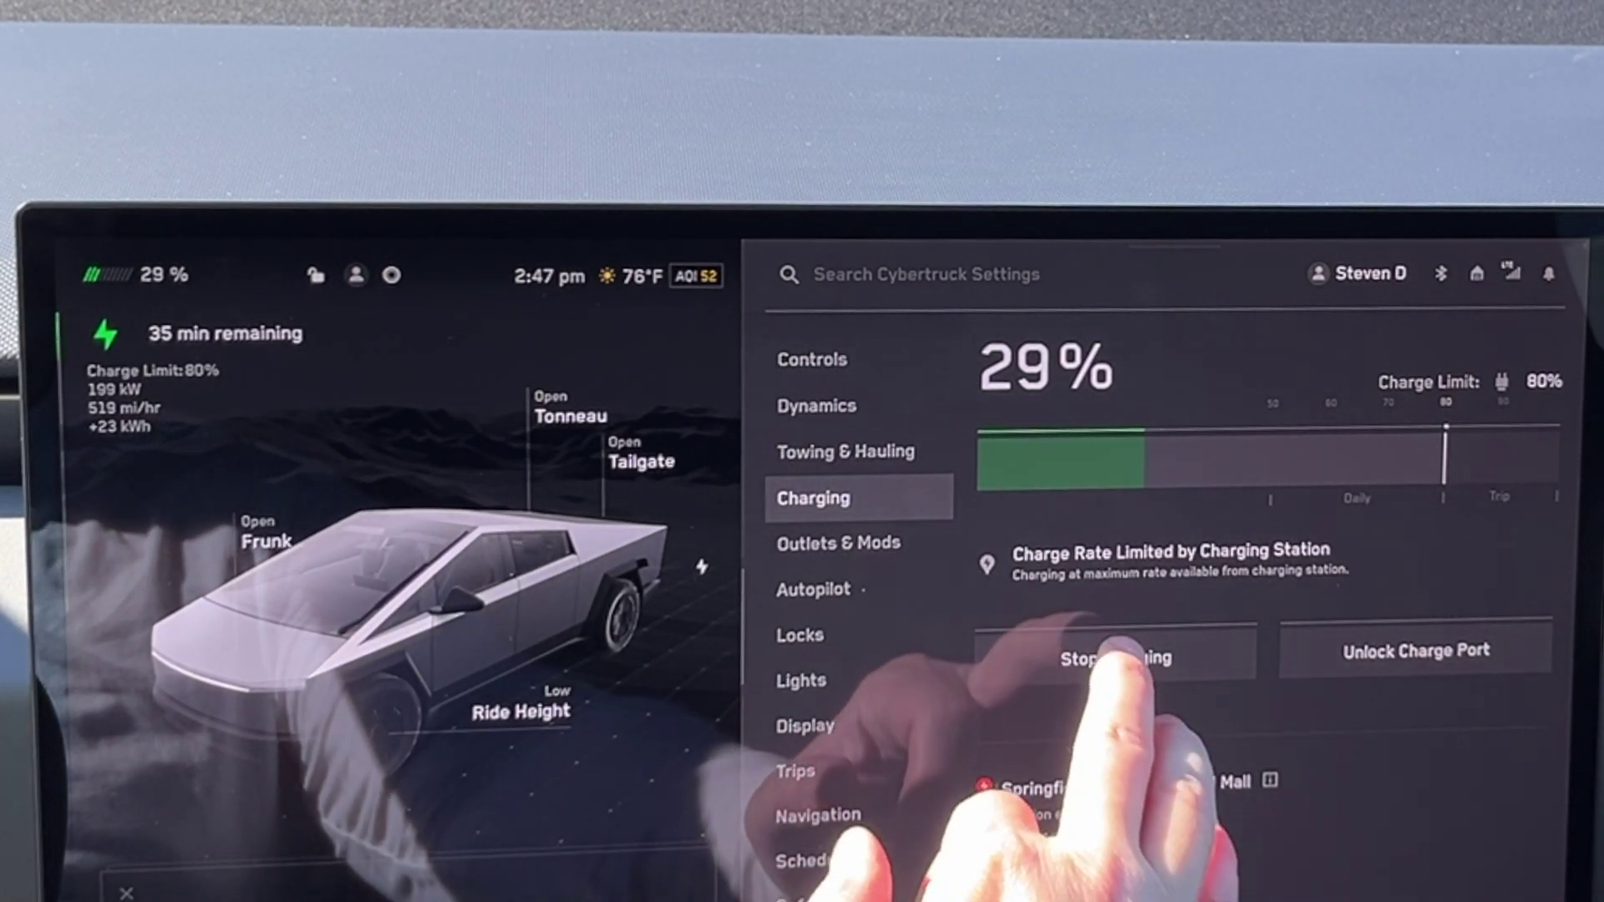
scroll(1115, 653, down, 2)
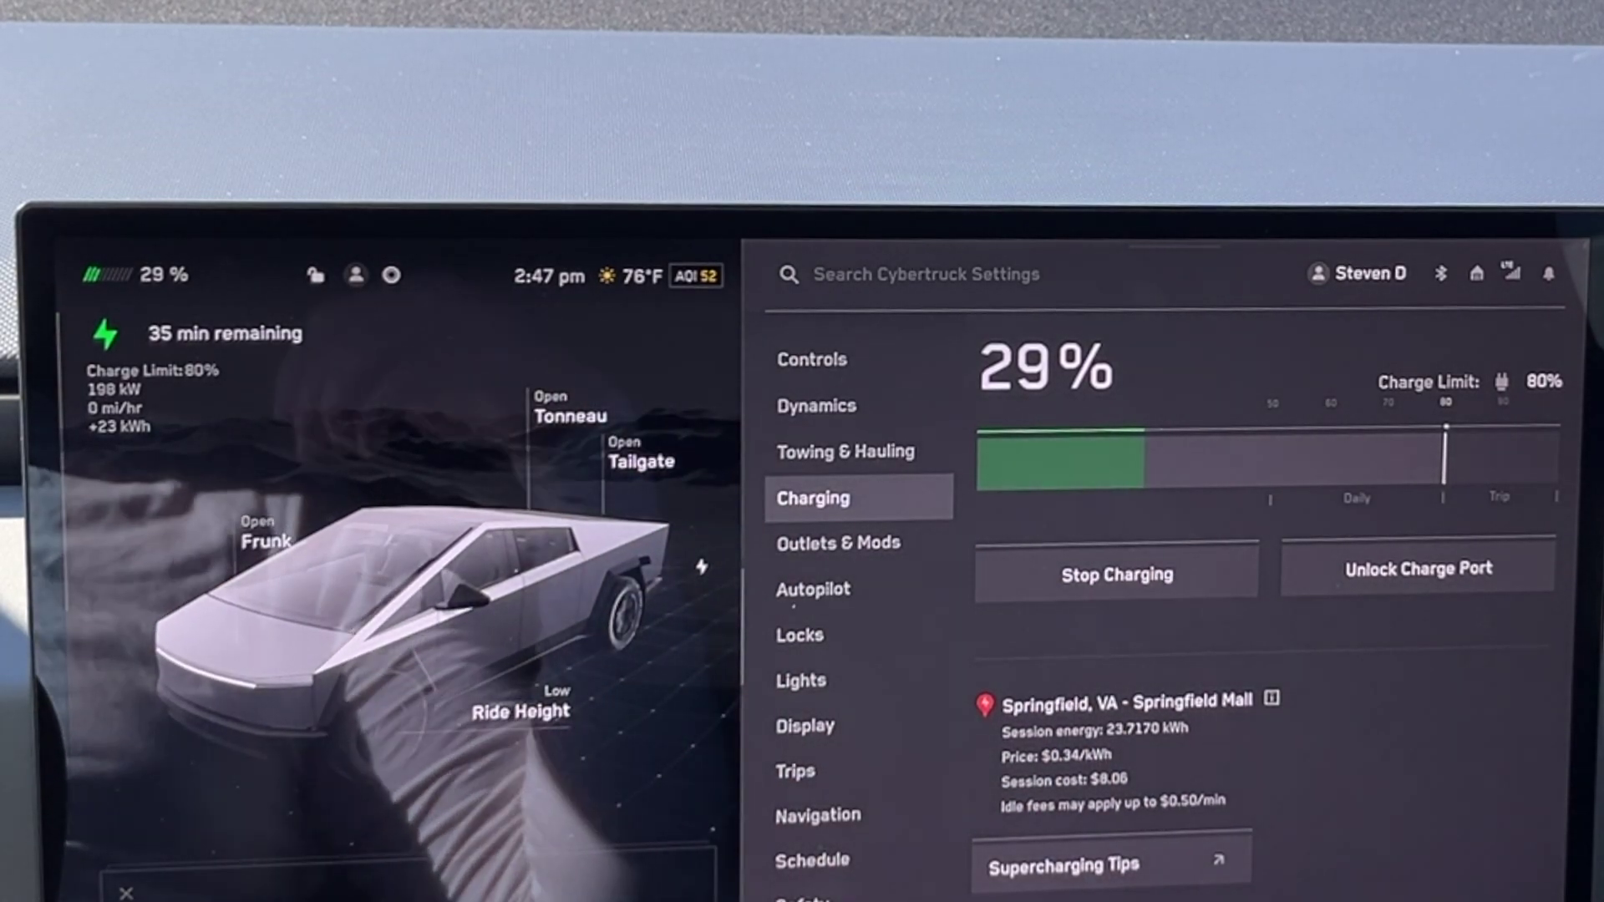